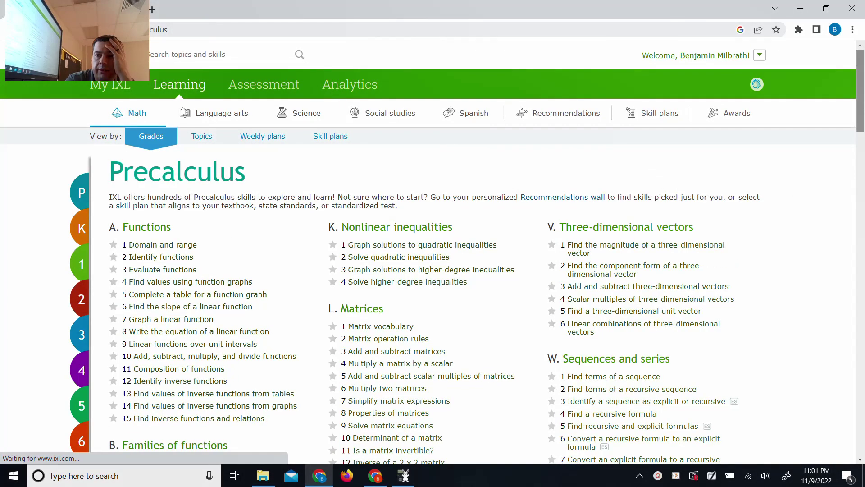
# - Scroll the Precalculus list to section F and preview the '6 Product property of logarithms' skill
pyautogui.moveTo(860, 111); pyautogui.dragTo(850, 285)
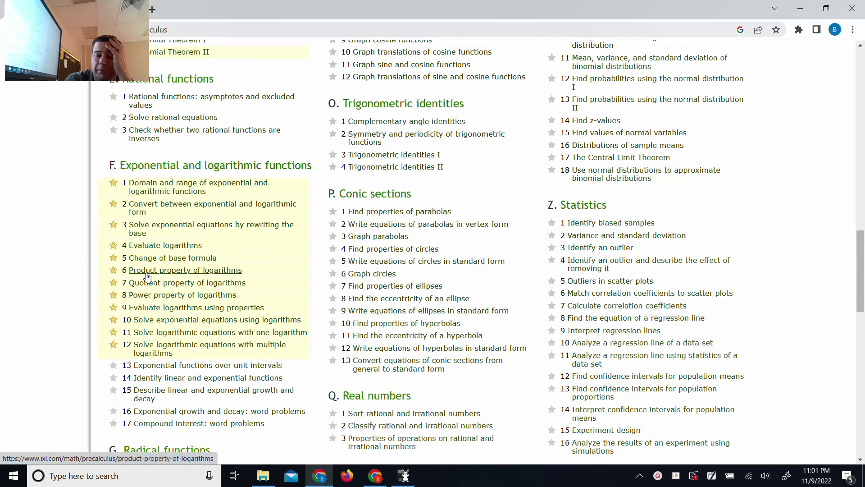
pyautogui.moveTo(147, 276)
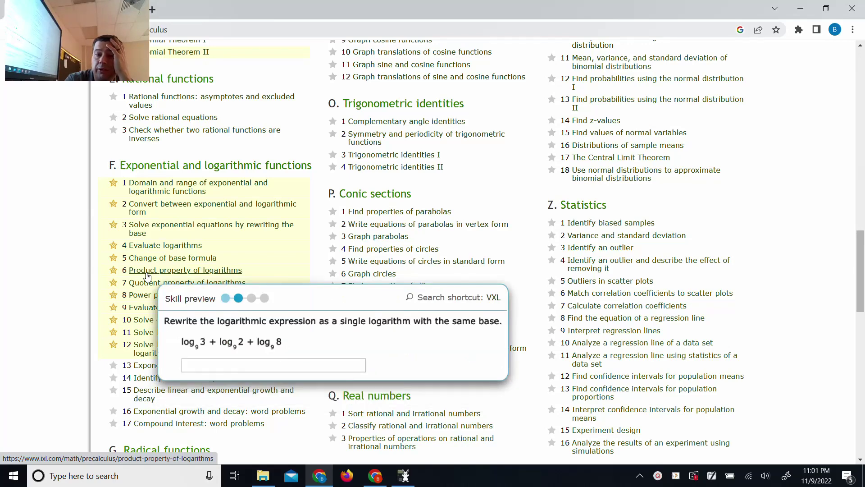
# - Open the F.6 Product property of logarithms practice, starting on the log tuv question
pyautogui.click(147, 272)
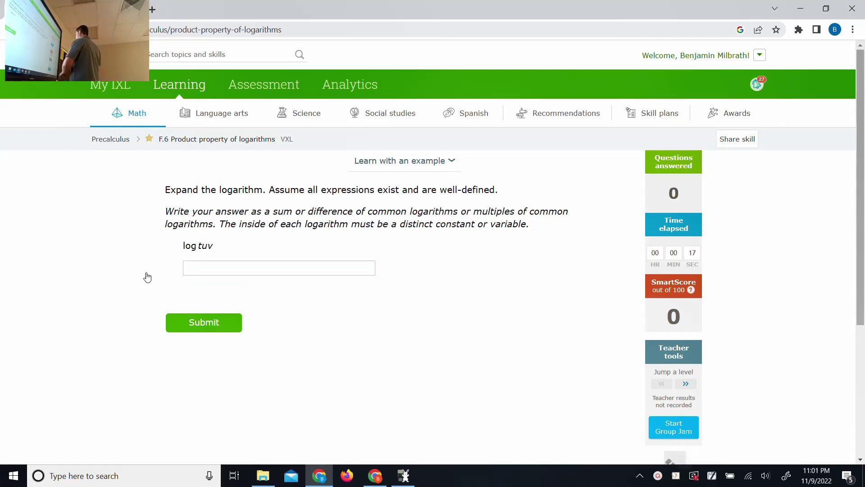
# - Handwrite the example 'log xyz → log x + log y + log z' below the answer box
pyautogui.moveTo(300, 301)
pyautogui.mouseDown()
pyautogui.moveTo(301, 336)
pyautogui.moveTo(322, 331)
pyautogui.moveTo(337, 334)
pyautogui.moveTo(333, 343)
pyautogui.mouseUp()
pyautogui.moveTo(361, 309)
pyautogui.mouseDown()
pyautogui.moveTo(367, 328)
pyautogui.moveTo(358, 333)
pyautogui.mouseUp()
pyautogui.moveTo(387, 309); pyautogui.dragTo(388, 331)
pyautogui.moveTo(382, 320); pyautogui.dragTo(415, 326)
pyautogui.moveTo(400, 317)
pyautogui.mouseDown()
pyautogui.moveTo(474, 312)
pyautogui.moveTo(498, 330)
pyautogui.moveTo(517, 321)
pyautogui.mouseUp()
pyautogui.moveTo(520, 318)
pyautogui.mouseDown()
pyautogui.moveTo(533, 316)
pyautogui.moveTo(526, 324)
pyautogui.mouseUp()
pyautogui.moveTo(537, 297)
pyautogui.mouseDown()
pyautogui.moveTo(564, 318)
pyautogui.moveTo(572, 310)
pyautogui.mouseUp()
pyautogui.moveTo(579, 297)
pyautogui.mouseDown()
pyautogui.moveTo(577, 316)
pyautogui.moveTo(601, 304)
pyautogui.mouseUp()
pyautogui.moveTo(596, 297)
pyautogui.mouseDown()
pyautogui.moveTo(595, 311)
pyautogui.moveTo(630, 316)
pyautogui.mouseUp()
pyautogui.moveTo(632, 284)
pyautogui.mouseDown()
pyautogui.moveTo(643, 287)
pyautogui.moveTo(635, 308)
pyautogui.moveTo(647, 305)
pyautogui.mouseUp()
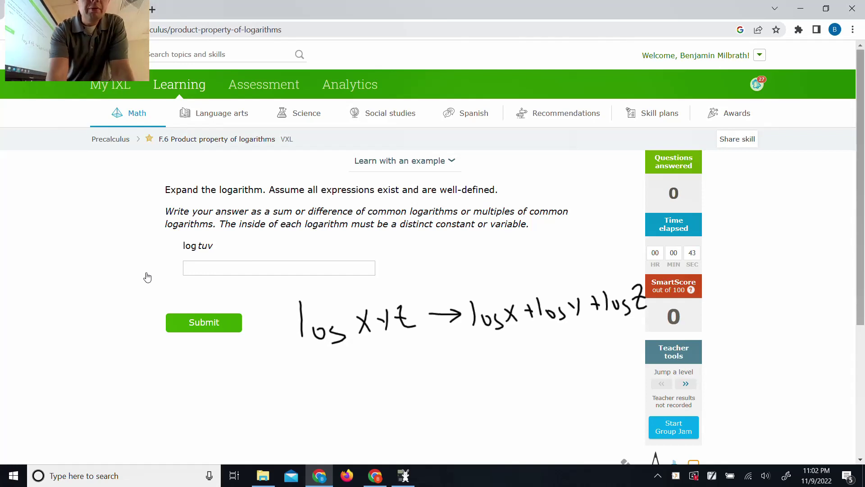
# - Enter and submit log(t)+log(u)+log(v) as the expansion of log tuv
pyautogui.click(208, 267)
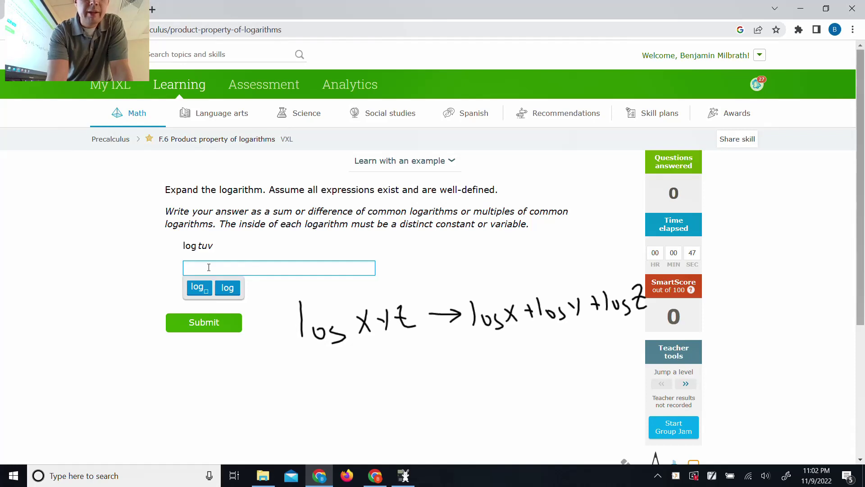
pyautogui.click(227, 288)
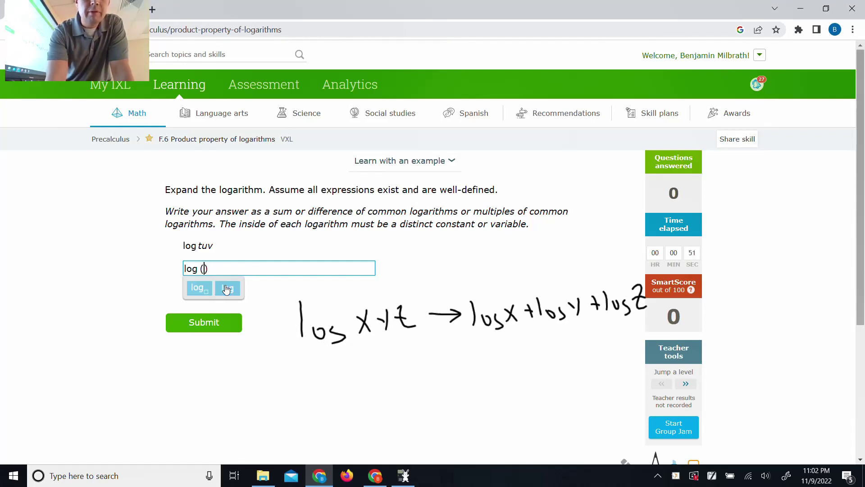
pyautogui.write('t')
pyautogui.press('Right')
pyautogui.write('+')
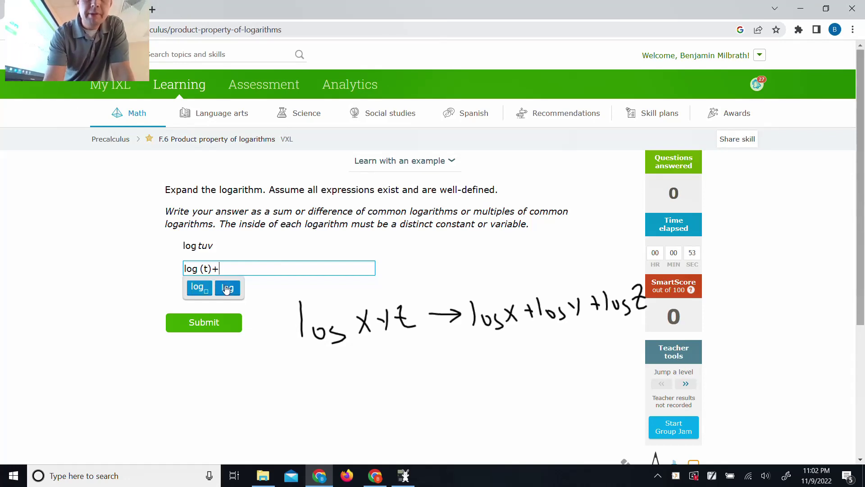
pyautogui.click(226, 289)
pyautogui.write('u')
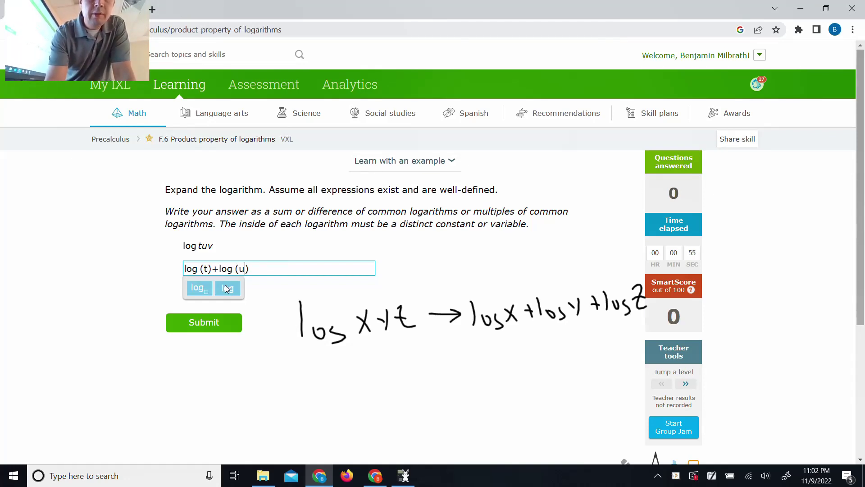
pyautogui.press('Right')
pyautogui.write('+')
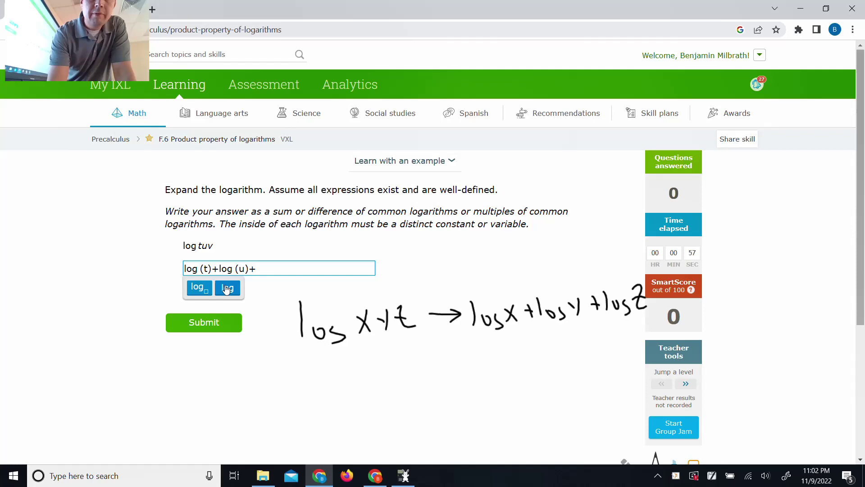
pyautogui.click(227, 289)
pyautogui.write('v')
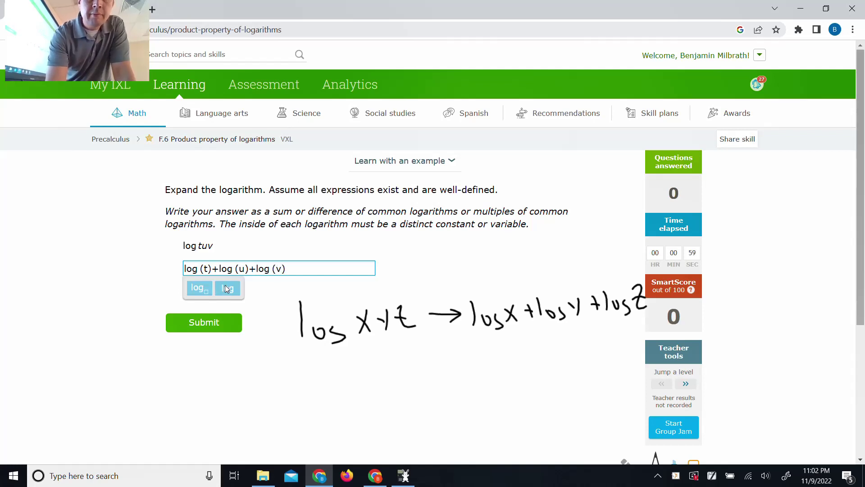
pyautogui.click(221, 325)
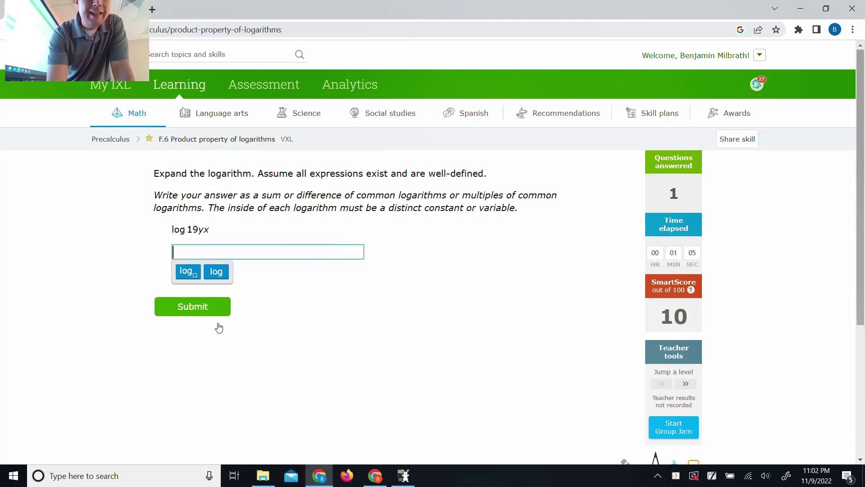
# - Enter and submit log(19)+log(y)+log(x) as the expansion of log 19yx
pyautogui.click(215, 272)
pyautogui.write('19)')
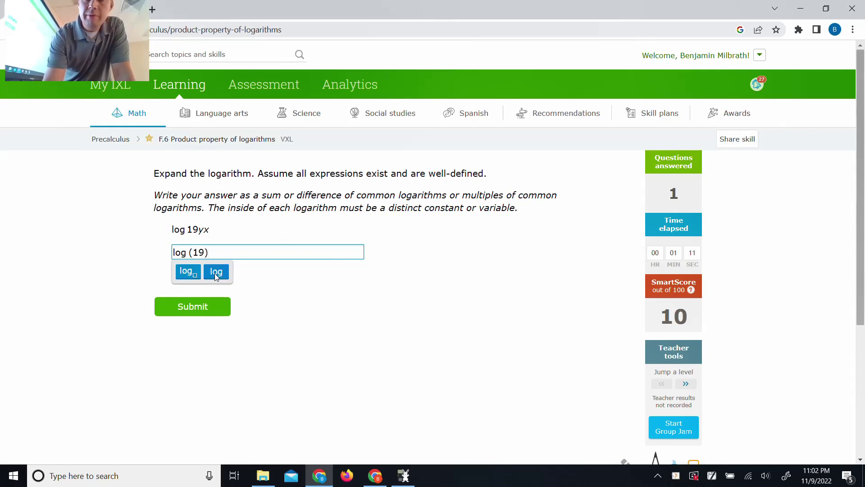
pyautogui.write('+')
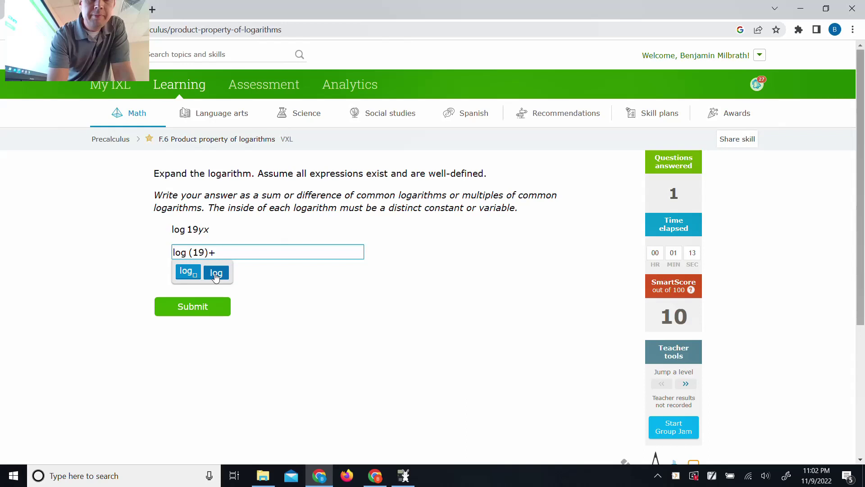
pyautogui.click(216, 272)
pyautogui.write('y')
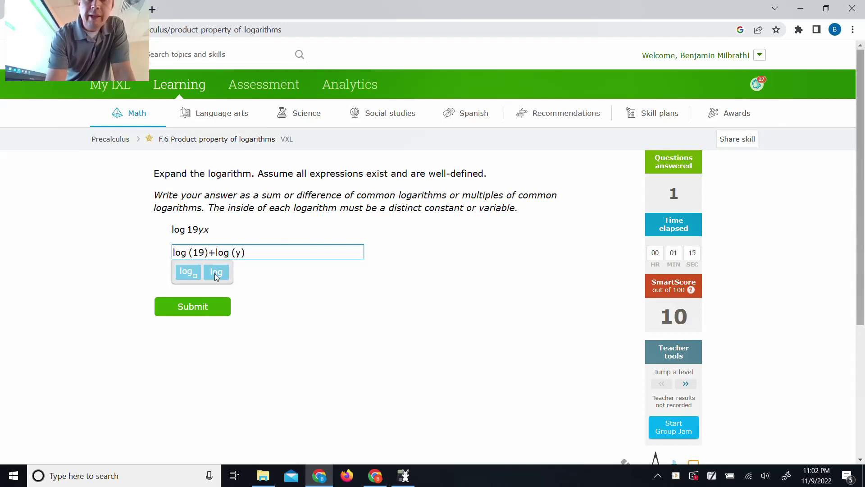
pyautogui.press('Right')
pyautogui.write('+')
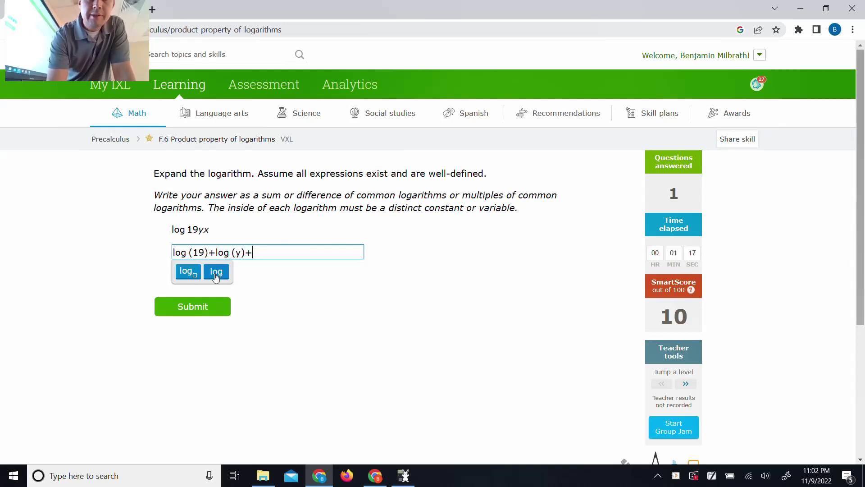
pyautogui.click(216, 272)
pyautogui.write('x')
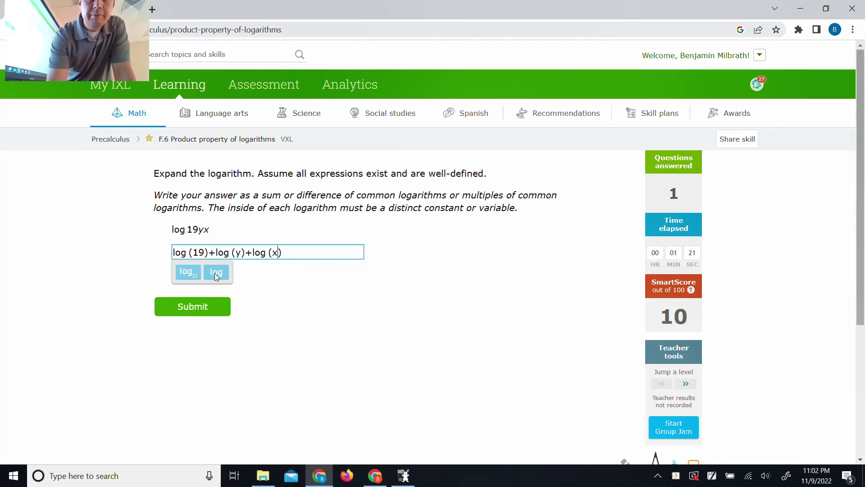
pyautogui.press('Return')
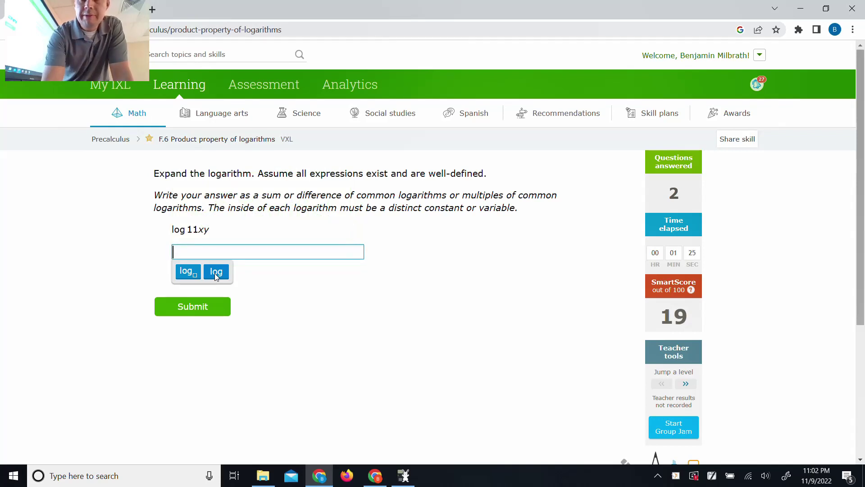
# - Jump to level 2 and handwrite the rule 'log x + log y + log z → log xyz'
pyautogui.click(694, 385)
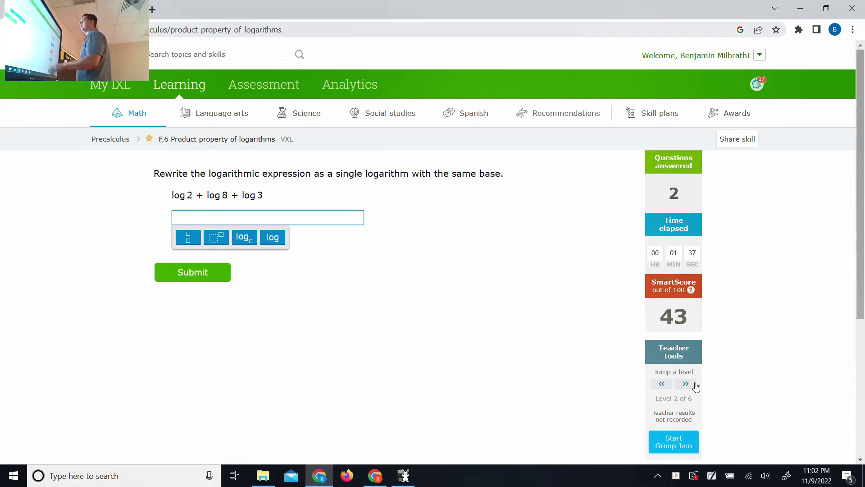
pyautogui.moveTo(261, 293)
pyautogui.mouseDown()
pyautogui.moveTo(262, 330)
pyautogui.moveTo(284, 316)
pyautogui.moveTo(305, 333)
pyautogui.mouseUp()
pyautogui.moveTo(334, 298)
pyautogui.mouseDown()
pyautogui.moveTo(324, 321)
pyautogui.moveTo(360, 319)
pyautogui.mouseUp()
pyautogui.moveTo(355, 313); pyautogui.dragTo(402, 326)
pyautogui.moveTo(425, 300)
pyautogui.mouseDown()
pyautogui.moveTo(420, 326)
pyautogui.moveTo(417, 317)
pyautogui.mouseUp()
pyautogui.moveTo(440, 291); pyautogui.dragTo(444, 314)
pyautogui.moveTo(436, 305)
pyautogui.mouseDown()
pyautogui.moveTo(488, 316)
pyautogui.moveTo(479, 317)
pyautogui.mouseUp()
pyautogui.moveTo(500, 289)
pyautogui.mouseDown()
pyautogui.moveTo(498, 313)
pyautogui.moveTo(508, 316)
pyautogui.mouseUp()
pyautogui.moveTo(496, 302); pyautogui.dragTo(509, 299)
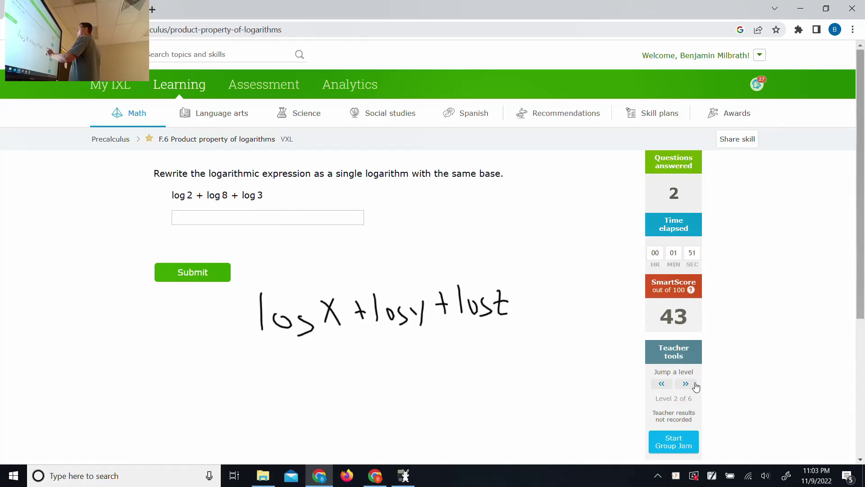
pyautogui.moveTo(517, 308)
pyautogui.mouseDown()
pyautogui.moveTo(535, 306)
pyautogui.moveTo(530, 312)
pyautogui.mouseUp()
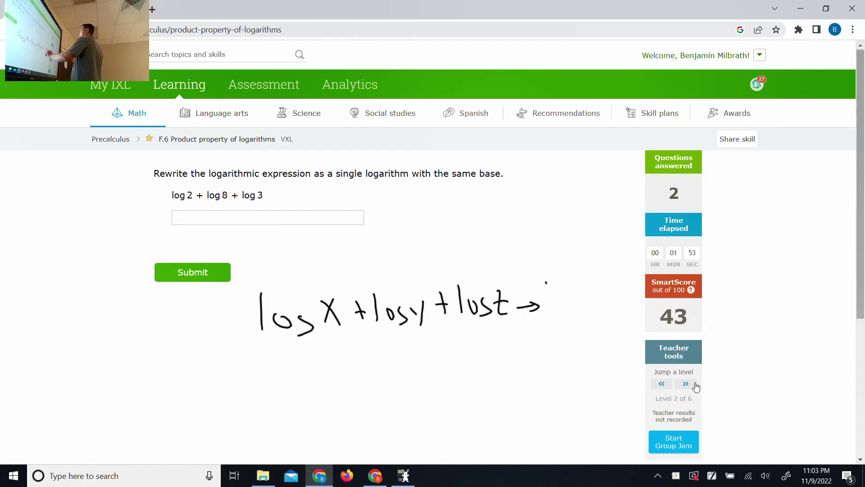
pyautogui.moveTo(545, 283); pyautogui.dragTo(548, 308)
pyautogui.moveTo(556, 299)
pyautogui.mouseDown()
pyautogui.moveTo(561, 308)
pyautogui.moveTo(587, 308)
pyautogui.mouseUp()
pyautogui.moveTo(581, 298)
pyautogui.mouseDown()
pyautogui.moveTo(604, 305)
pyautogui.moveTo(605, 296)
pyautogui.mouseUp()
pyautogui.moveTo(612, 278)
pyautogui.mouseDown()
pyautogui.moveTo(621, 276)
pyautogui.moveTo(627, 298)
pyautogui.mouseUp()
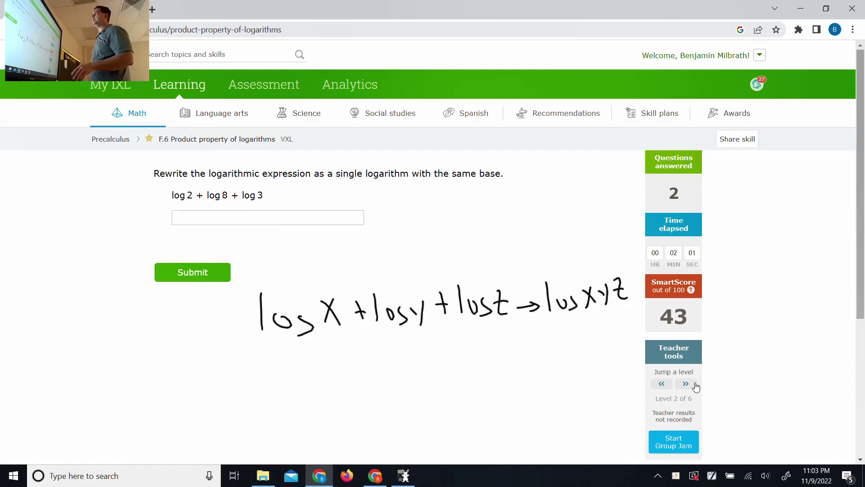
# - Annotate log 2 + log 8 + log 3 as log(2·8·3) → log 48
pyautogui.moveTo(276, 195)
pyautogui.mouseDown()
pyautogui.moveTo(388, 206)
pyautogui.moveTo(436, 202)
pyautogui.moveTo(450, 189)
pyautogui.moveTo(451, 211)
pyautogui.mouseUp()
pyautogui.click(341, 197)
pyautogui.click(429, 197)
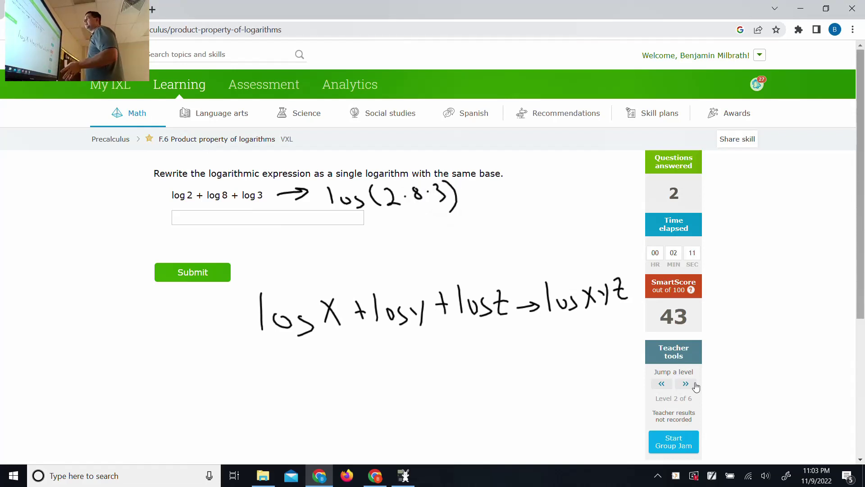
pyautogui.moveTo(473, 199); pyautogui.dragTo(499, 197)
pyautogui.moveTo(489, 191)
pyautogui.mouseDown()
pyautogui.moveTo(501, 198)
pyautogui.moveTo(491, 204)
pyautogui.mouseUp()
pyautogui.moveTo(512, 184)
pyautogui.mouseDown()
pyautogui.moveTo(513, 198)
pyautogui.moveTo(536, 212)
pyautogui.moveTo(560, 193)
pyautogui.mouseUp()
pyautogui.moveTo(559, 189)
pyautogui.mouseDown()
pyautogui.moveTo(562, 207)
pyautogui.moveTo(575, 184)
pyautogui.mouseUp()
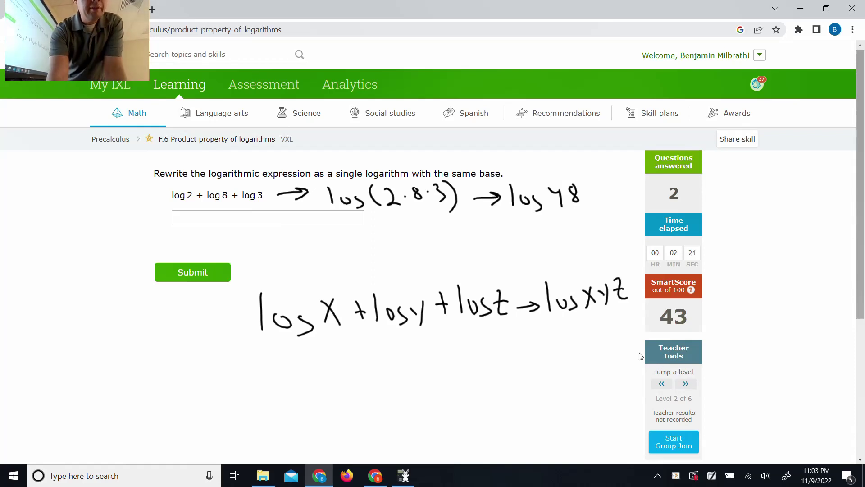
# - Submit log(48) for log 2 + log 8 + log 3, then start typing log for the next problem
pyautogui.click(298, 218)
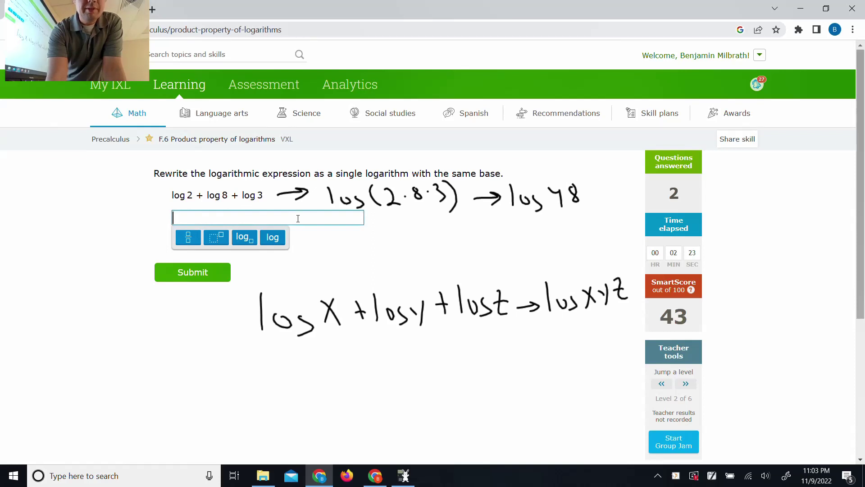
pyautogui.click(275, 238)
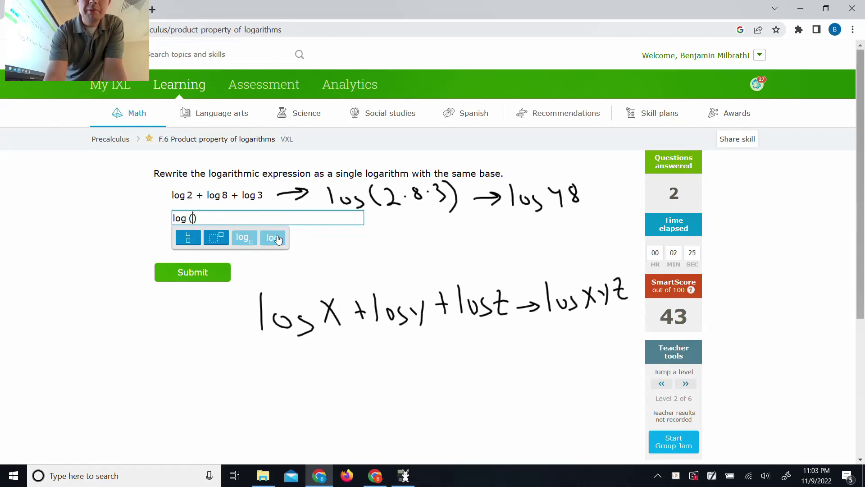
pyautogui.write('48')
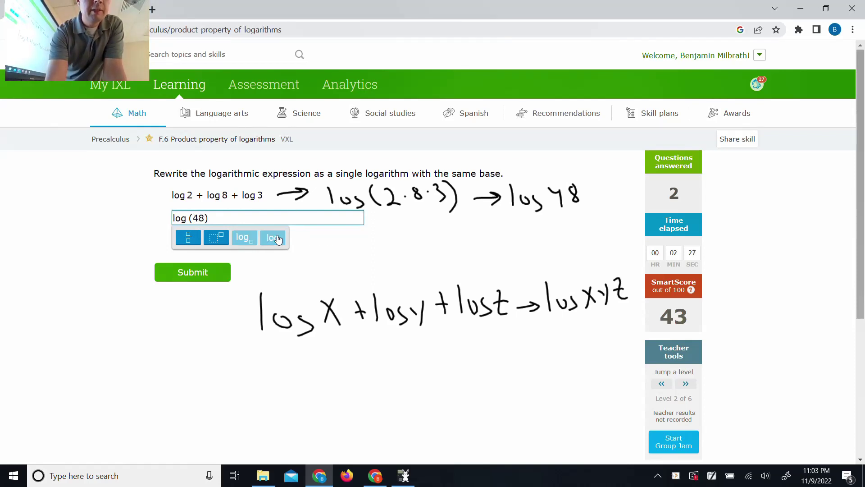
pyautogui.click(204, 273)
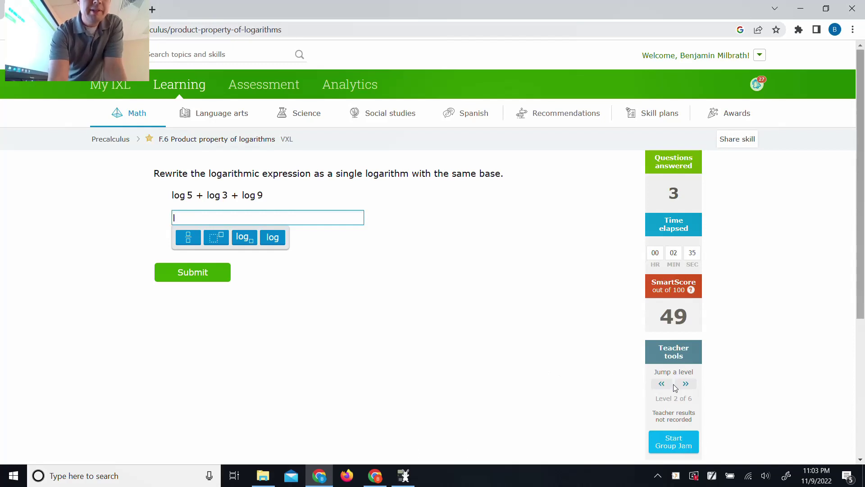
pyautogui.write('log')
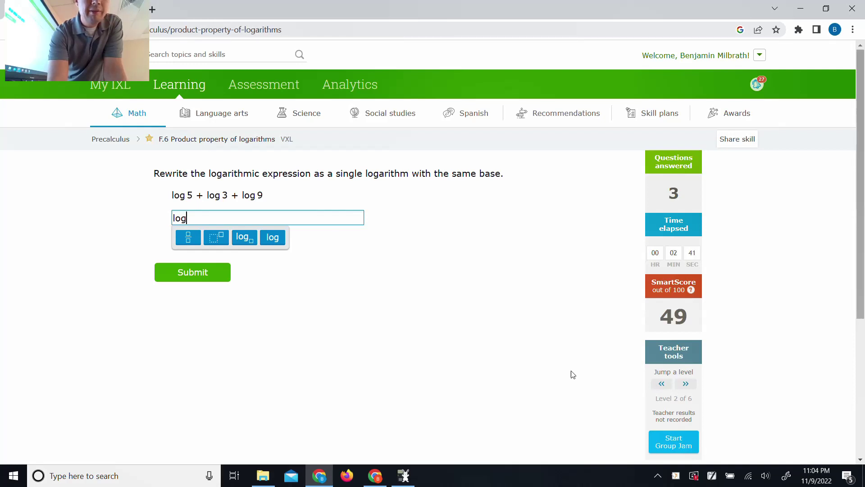
# - Submit log135 for log 5 + log 3 + log 9, then jump ahead to level 3
pyautogui.write('135')
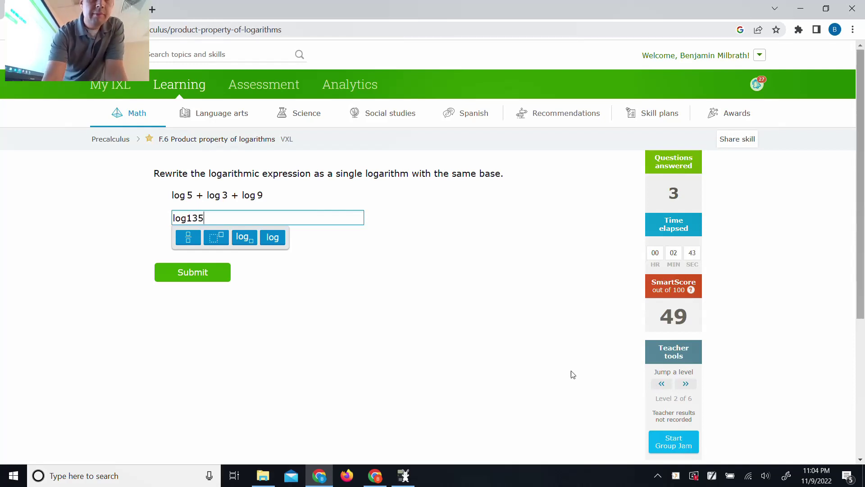
pyautogui.press('Return')
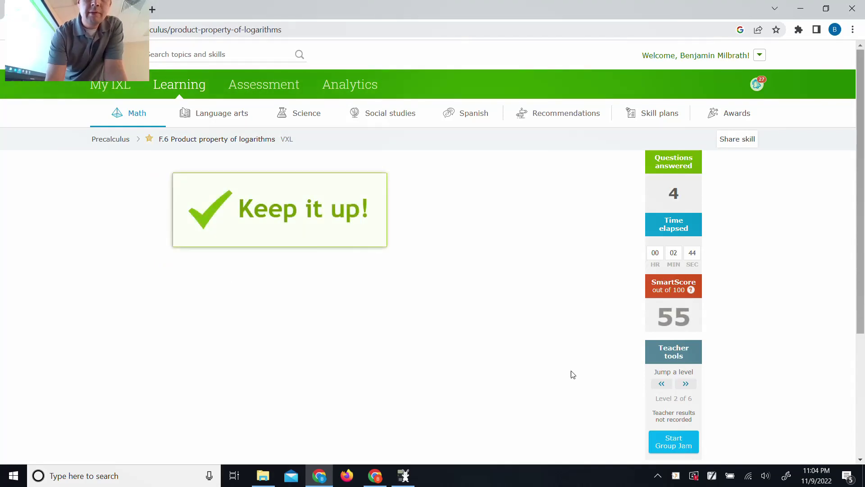
pyautogui.click(688, 386)
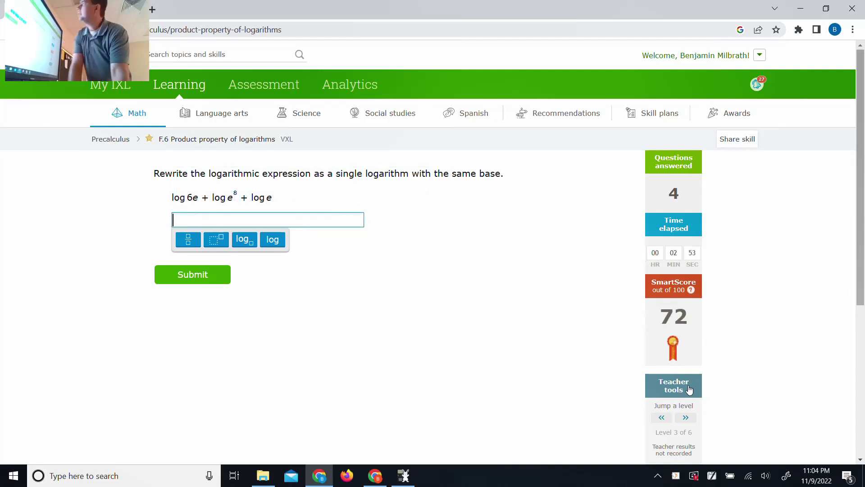
# - Circle log e^8 and sketch power-rule notes beside the problem, then cross them out
pyautogui.moveTo(243, 194)
pyautogui.mouseDown()
pyautogui.moveTo(228, 187)
pyautogui.moveTo(220, 212)
pyautogui.moveTo(244, 195)
pyautogui.mouseUp()
pyautogui.moveTo(413, 202); pyautogui.dragTo(419, 215)
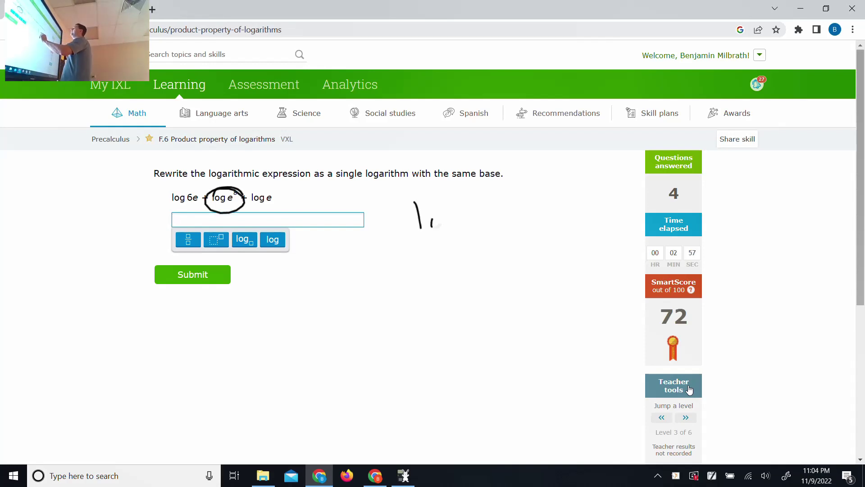
pyautogui.moveTo(440, 220)
pyautogui.mouseDown()
pyautogui.moveTo(448, 232)
pyautogui.moveTo(472, 223)
pyautogui.moveTo(476, 231)
pyautogui.mouseUp()
pyautogui.moveTo(480, 216)
pyautogui.mouseDown()
pyautogui.moveTo(484, 205)
pyautogui.moveTo(495, 217)
pyautogui.moveTo(493, 210)
pyautogui.mouseUp()
pyautogui.moveTo(491, 195)
pyautogui.mouseDown()
pyautogui.moveTo(504, 189)
pyautogui.moveTo(517, 216)
pyautogui.moveTo(546, 210)
pyautogui.mouseUp()
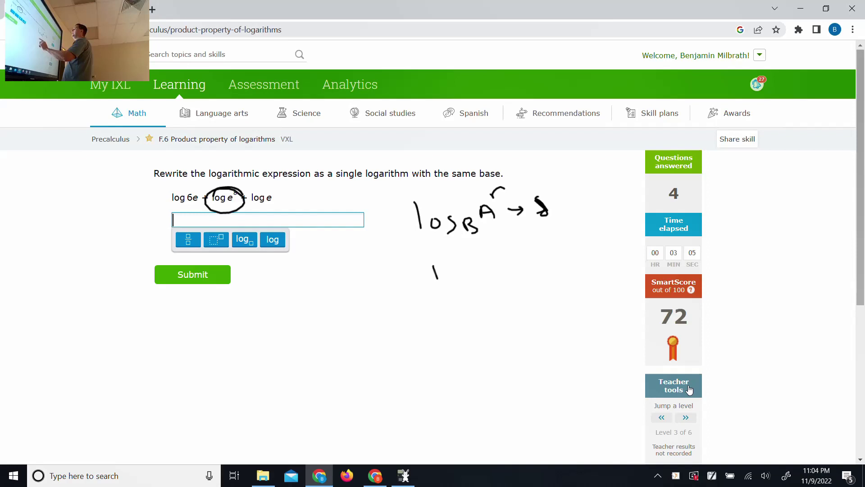
pyautogui.moveTo(433, 267)
pyautogui.mouseDown()
pyautogui.moveTo(447, 258)
pyautogui.moveTo(458, 272)
pyautogui.moveTo(502, 270)
pyautogui.mouseUp()
pyautogui.moveTo(510, 248)
pyautogui.mouseDown()
pyautogui.moveTo(511, 257)
pyautogui.moveTo(526, 255)
pyautogui.mouseUp()
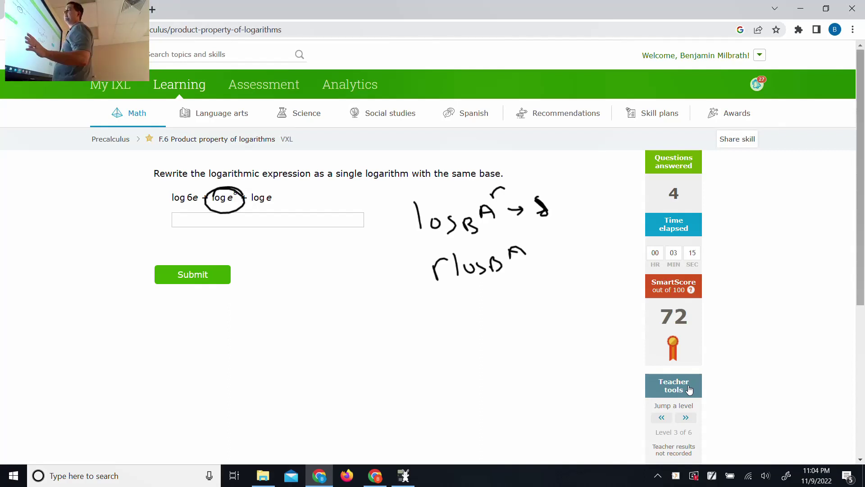
pyautogui.moveTo(428, 269); pyautogui.dragTo(542, 249)
pyautogui.moveTo(551, 203); pyautogui.dragTo(410, 221)
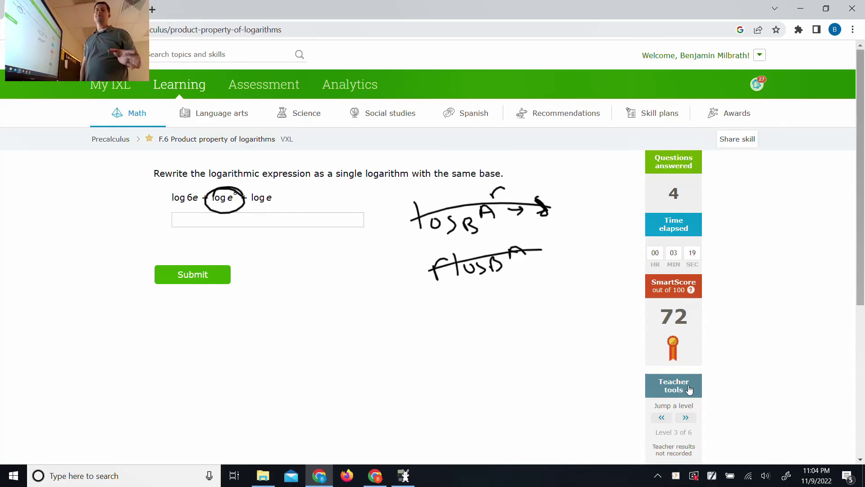
# - Handwrite log(6e·e^8·e) and its simplification log(6e^10) below the problem
pyautogui.moveTo(182, 312)
pyautogui.mouseDown()
pyautogui.moveTo(188, 358)
pyautogui.moveTo(218, 351)
pyautogui.moveTo(207, 339)
pyautogui.mouseUp()
pyautogui.moveTo(232, 337); pyautogui.dragTo(231, 361)
pyautogui.moveTo(256, 306)
pyautogui.mouseDown()
pyautogui.moveTo(265, 349)
pyautogui.moveTo(288, 331)
pyautogui.mouseUp()
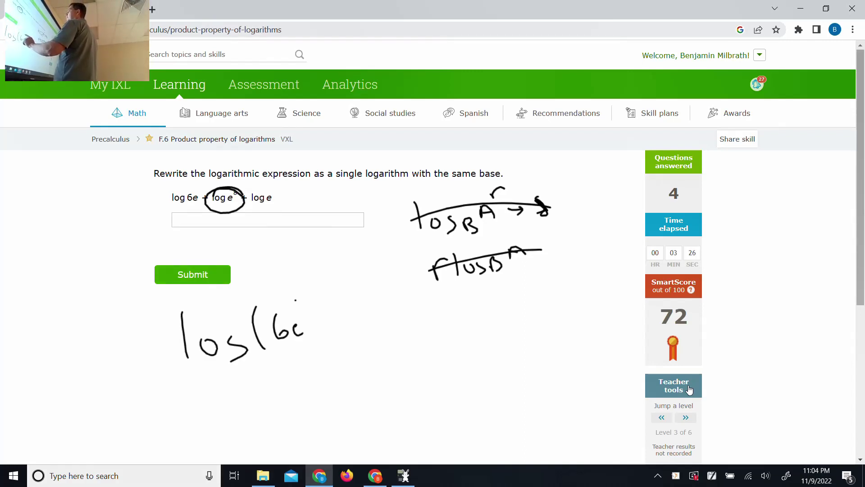
pyautogui.moveTo(329, 321)
pyautogui.mouseDown()
pyautogui.moveTo(373, 309)
pyautogui.moveTo(378, 318)
pyautogui.mouseUp()
pyautogui.moveTo(381, 292)
pyautogui.mouseDown()
pyautogui.moveTo(409, 316)
pyautogui.moveTo(400, 343)
pyautogui.mouseUp()
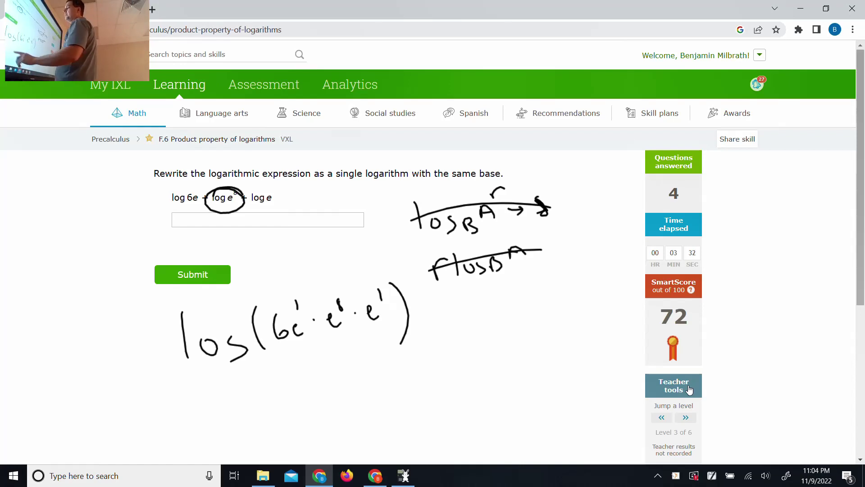
pyautogui.moveTo(190, 396); pyautogui.dragTo(195, 418)
pyautogui.moveTo(215, 401)
pyautogui.mouseDown()
pyautogui.moveTo(208, 408)
pyautogui.moveTo(220, 404)
pyautogui.mouseUp()
pyautogui.moveTo(227, 393); pyautogui.dragTo(230, 419)
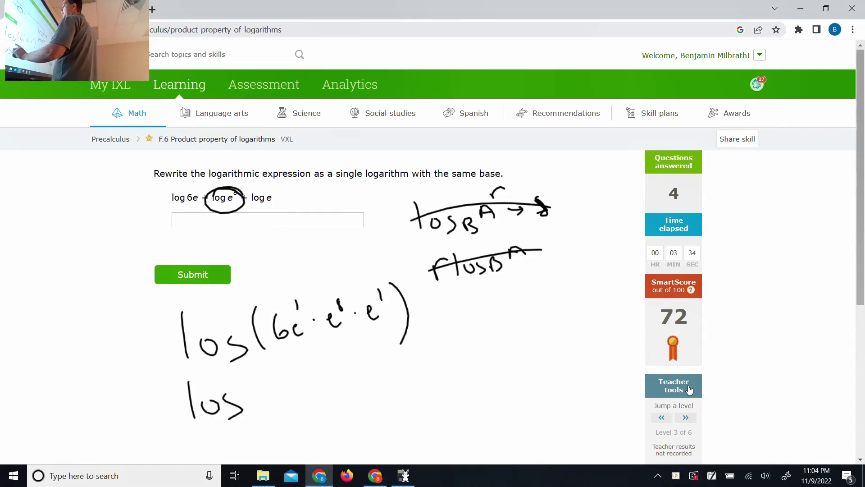
pyautogui.moveTo(249, 370); pyautogui.dragTo(253, 400)
pyautogui.moveTo(274, 367)
pyautogui.mouseDown()
pyautogui.moveTo(278, 382)
pyautogui.moveTo(305, 384)
pyautogui.mouseUp()
pyautogui.moveTo(310, 354); pyautogui.dragTo(311, 411)
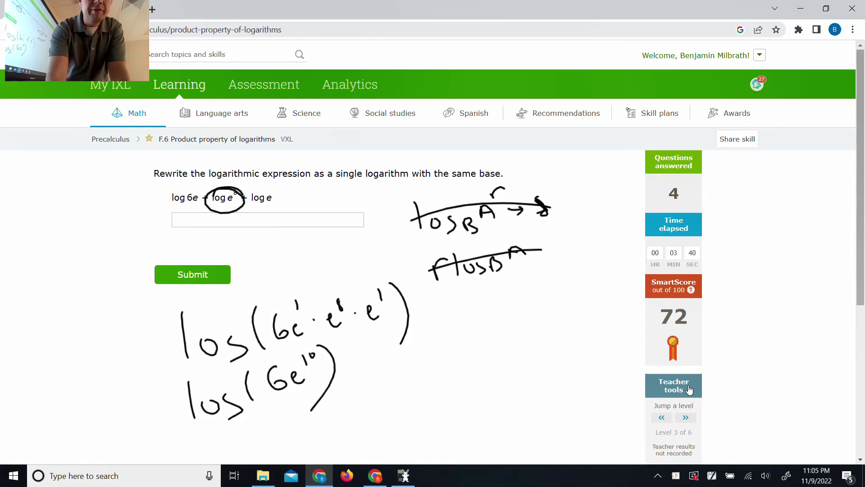
# - Enter and submit log6e with exponent 10 as the combined logarithm
pyautogui.click(327, 222)
pyautogui.write('lo')
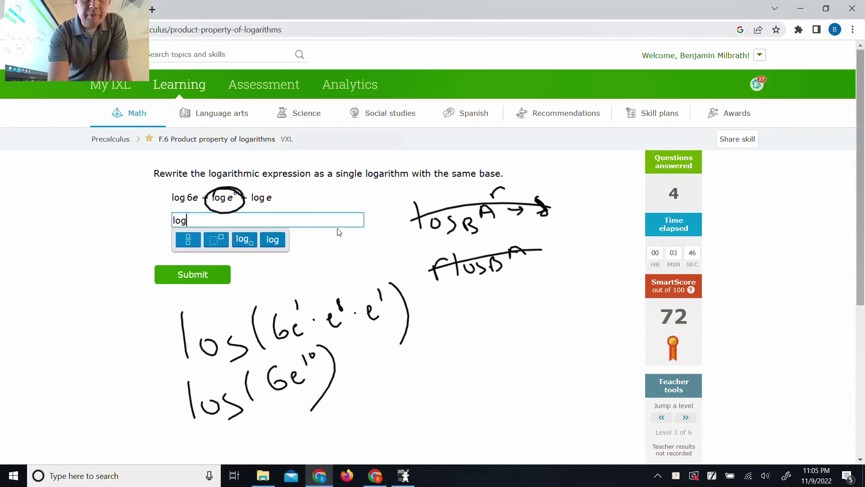
pyautogui.write('g')
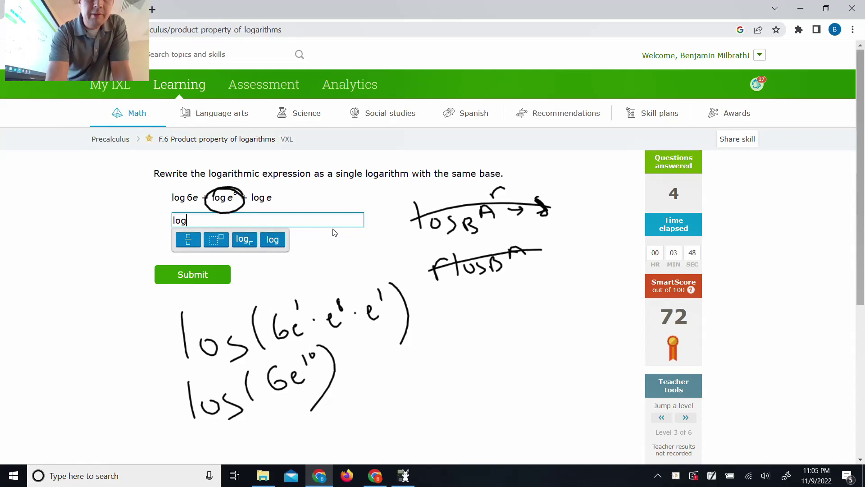
pyautogui.write('6')
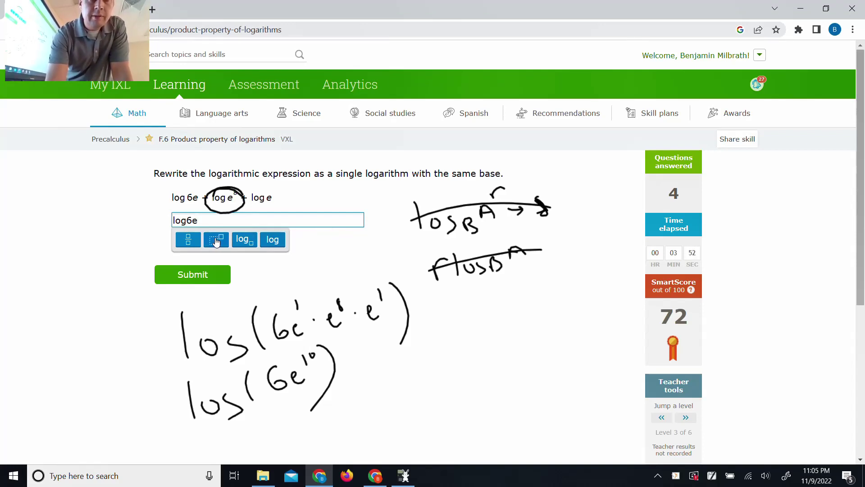
pyautogui.write('e')
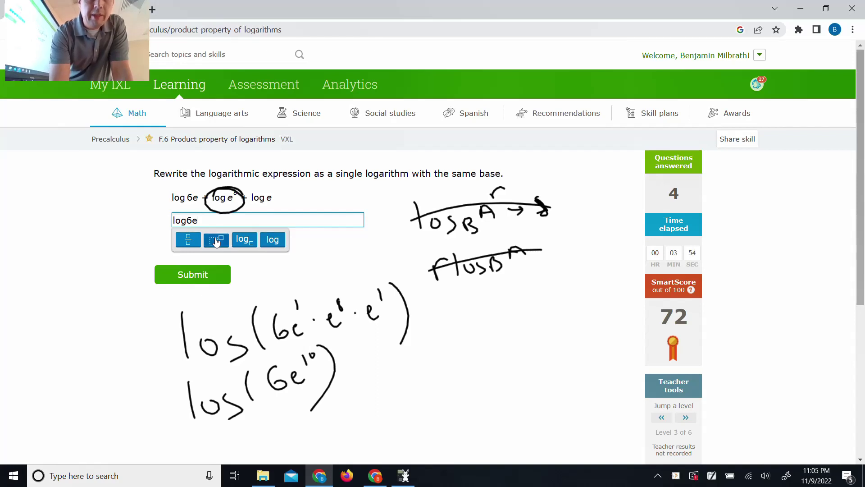
pyautogui.click(216, 240)
pyautogui.write('10')
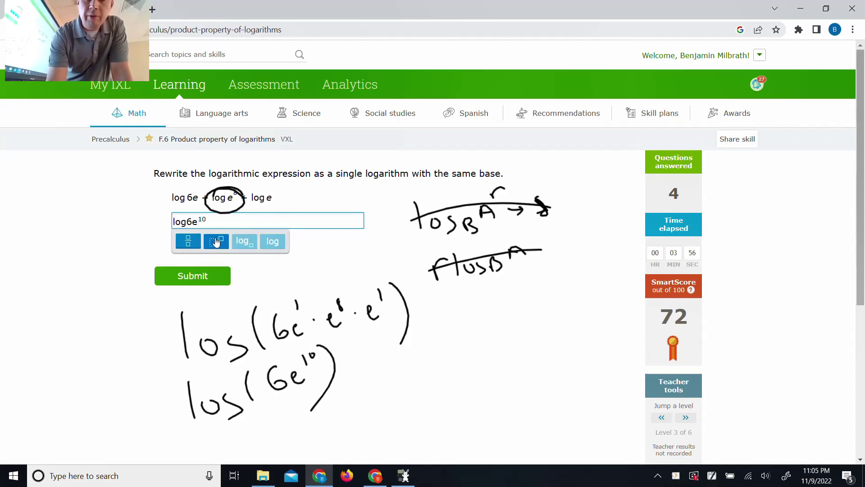
pyautogui.press('Right')
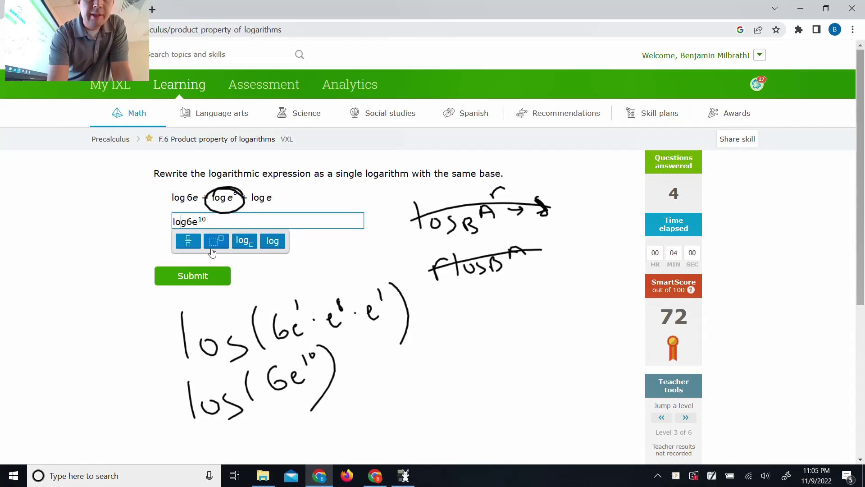
pyautogui.click(205, 275)
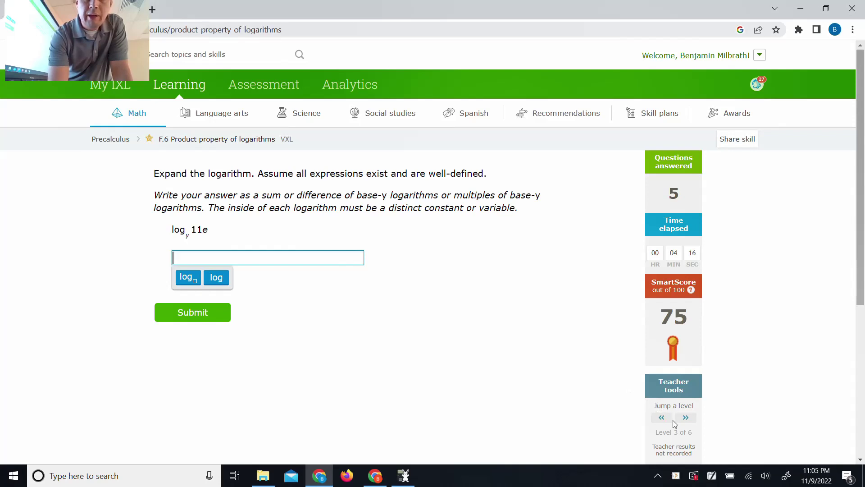
# - Jump ahead from level 3 through levels 4 and 5 to level 6 of 6
pyautogui.click(685, 418)
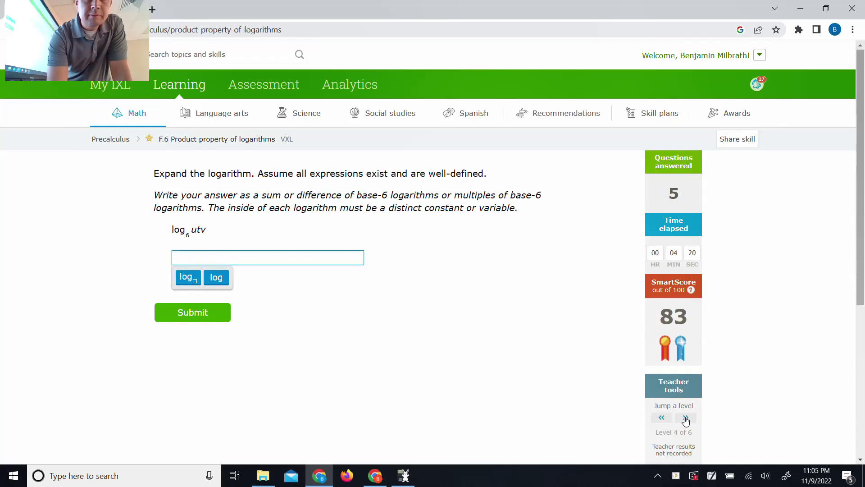
pyautogui.click(685, 418)
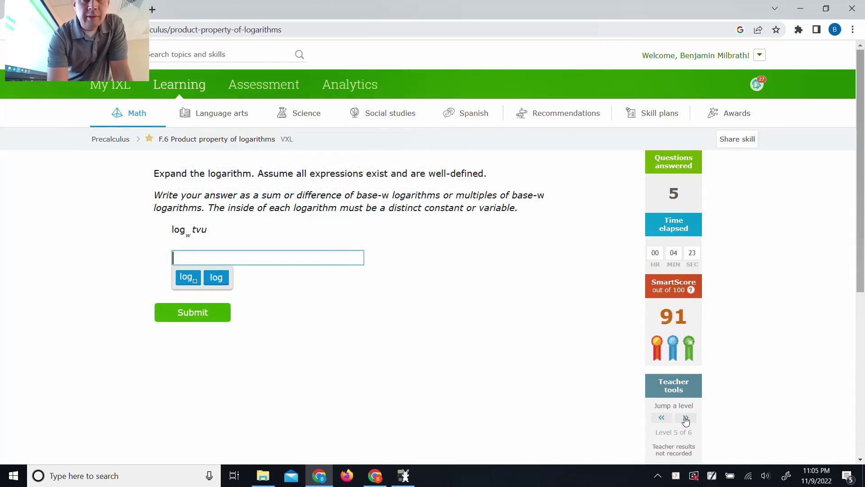
pyautogui.click(685, 418)
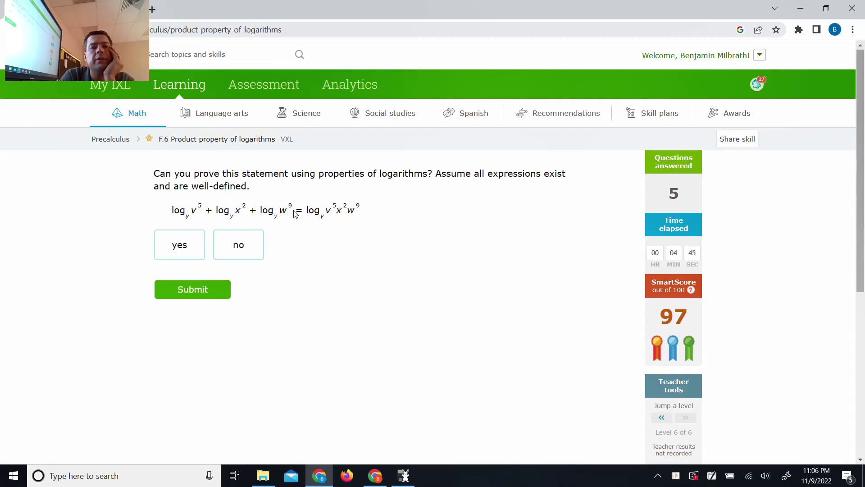
# - Submit yes for the log_y v⁵x²w⁹ proof question, then no for the log 56 statement
pyautogui.click(191, 245)
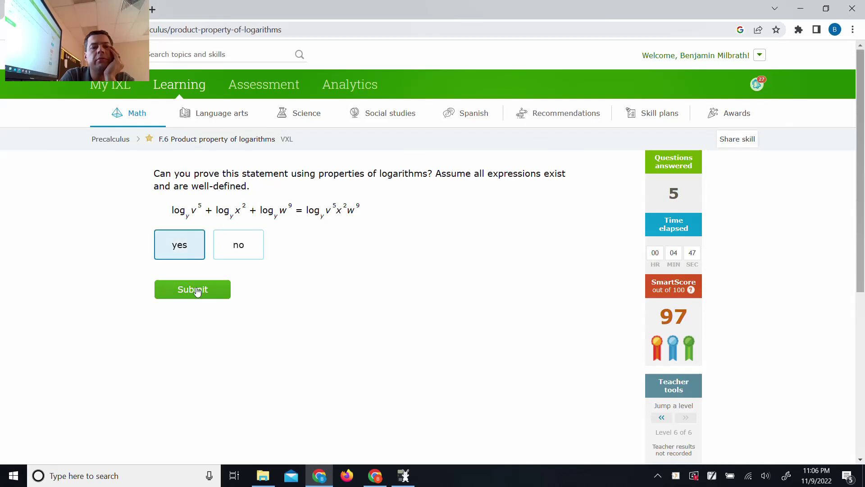
pyautogui.click(195, 290)
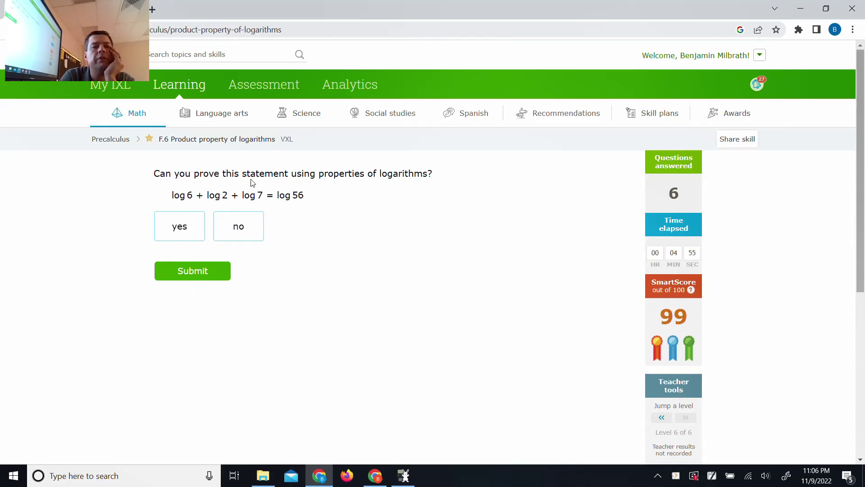
pyautogui.click(239, 230)
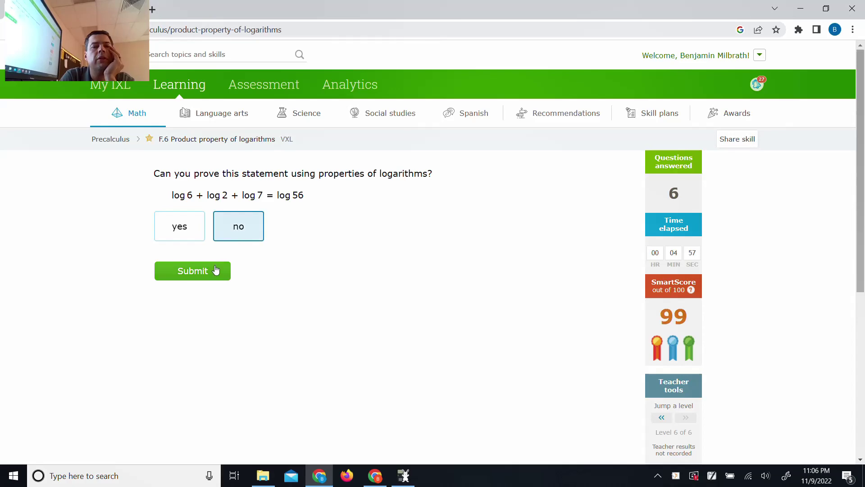
pyautogui.click(215, 269)
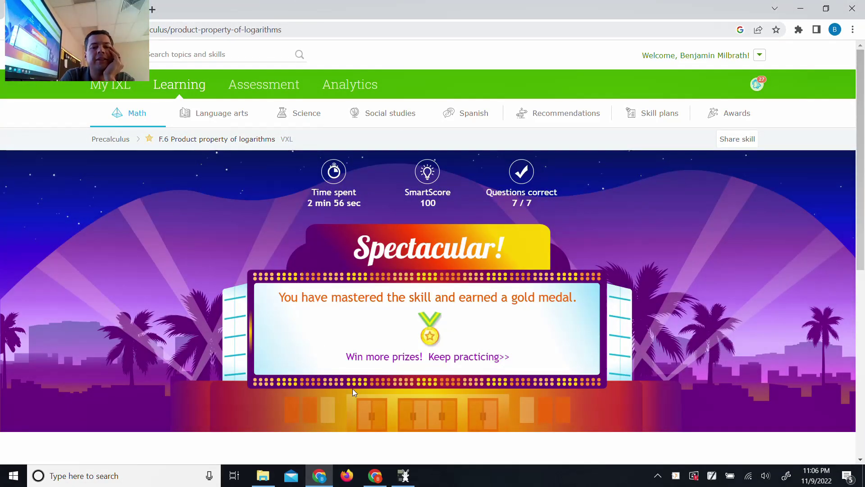
# - Show the hidden taskbar icons tray from the Windows taskbar
pyautogui.click(658, 475)
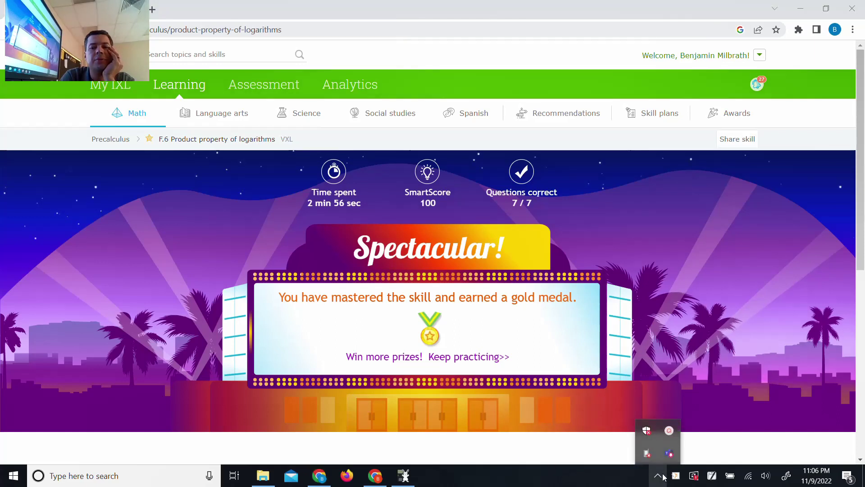